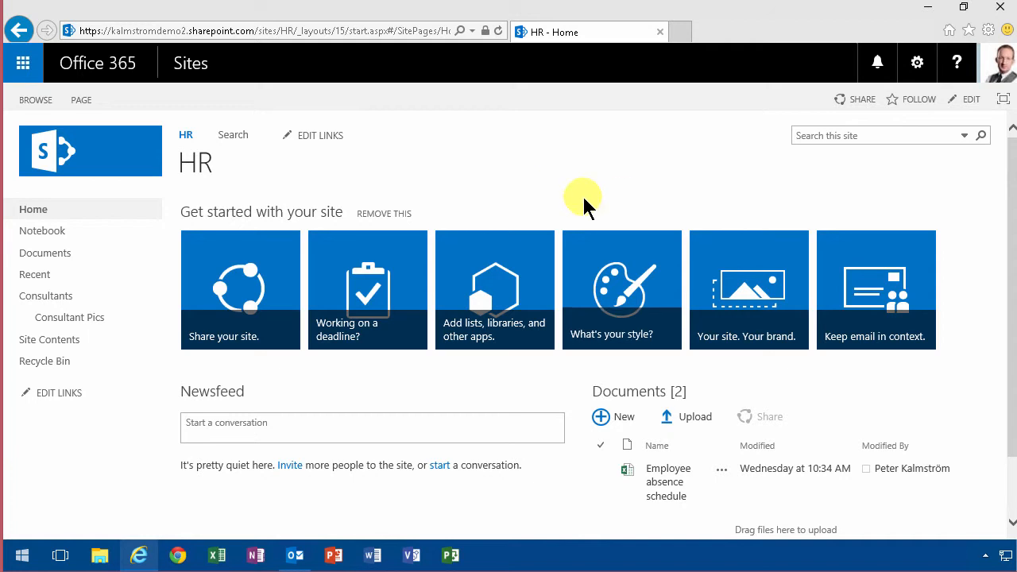
Step: Add a Calendar app named "HR Events" to the HR site
{"action": "left_click", "coordinate": [917, 64]}
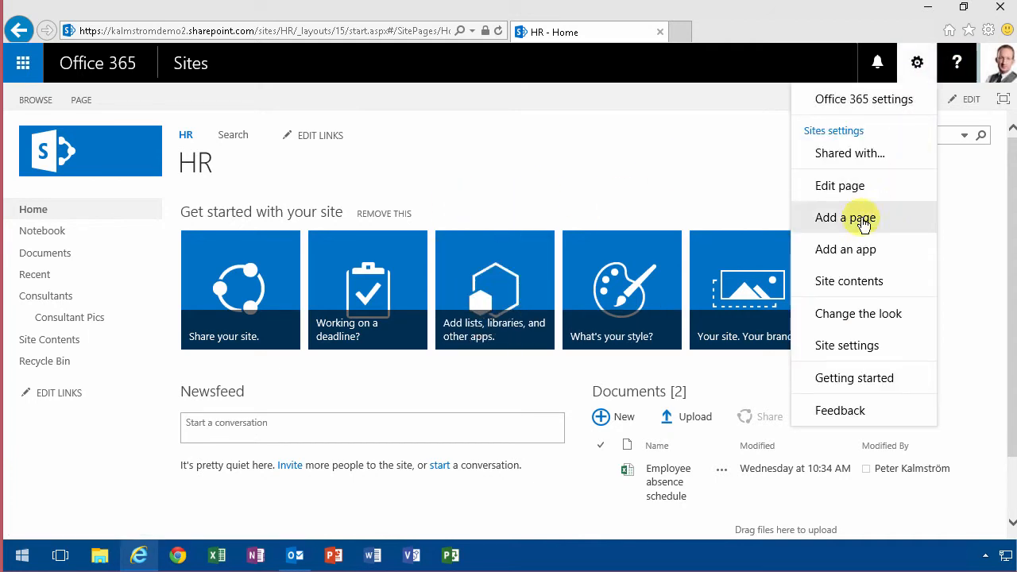
{"action": "left_click", "coordinate": [848, 249]}
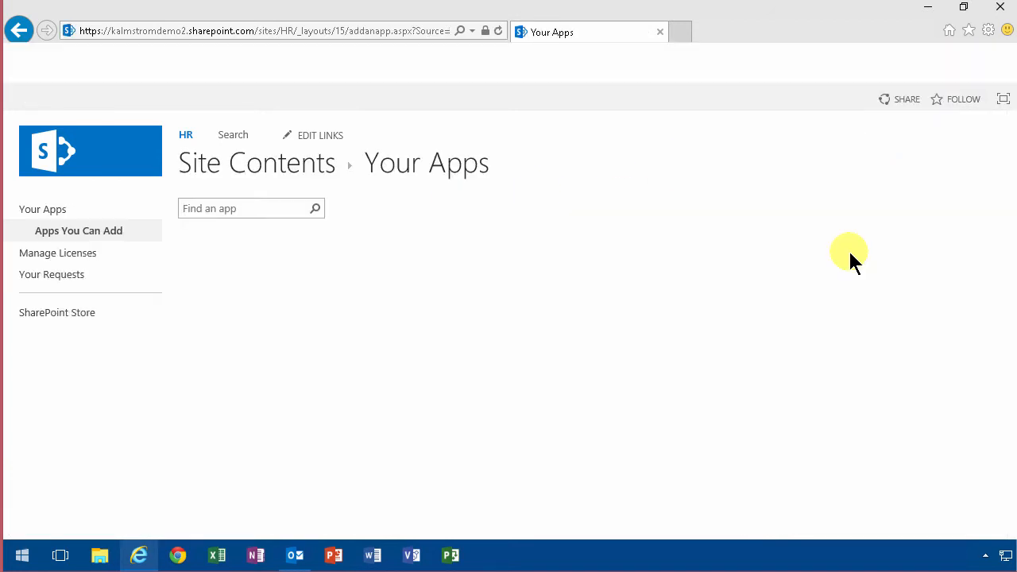
{"action": "scroll", "coordinate": [434, 359], "scroll_direction": "down", "scroll_amount": 4}
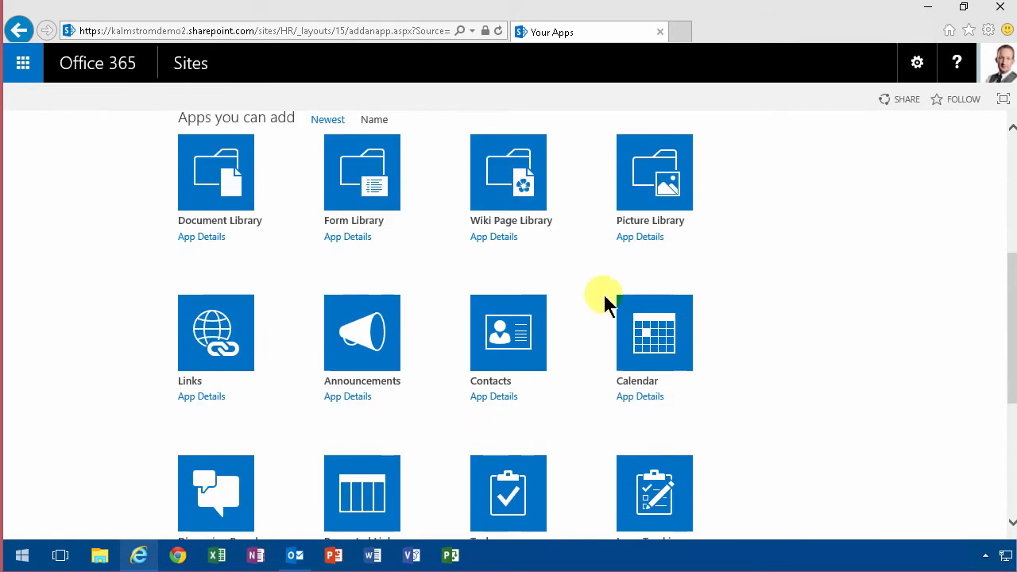
{"action": "left_click", "coordinate": [648, 330]}
{"action": "type", "text": "H"}
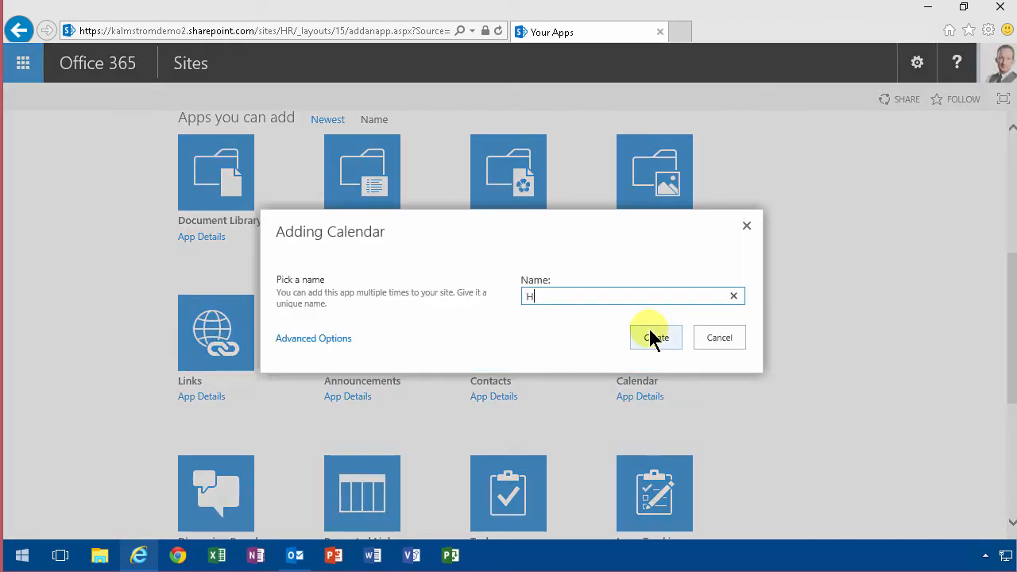
{"action": "type", "text": "R Events"}
{"action": "left_click", "coordinate": [653, 337]}
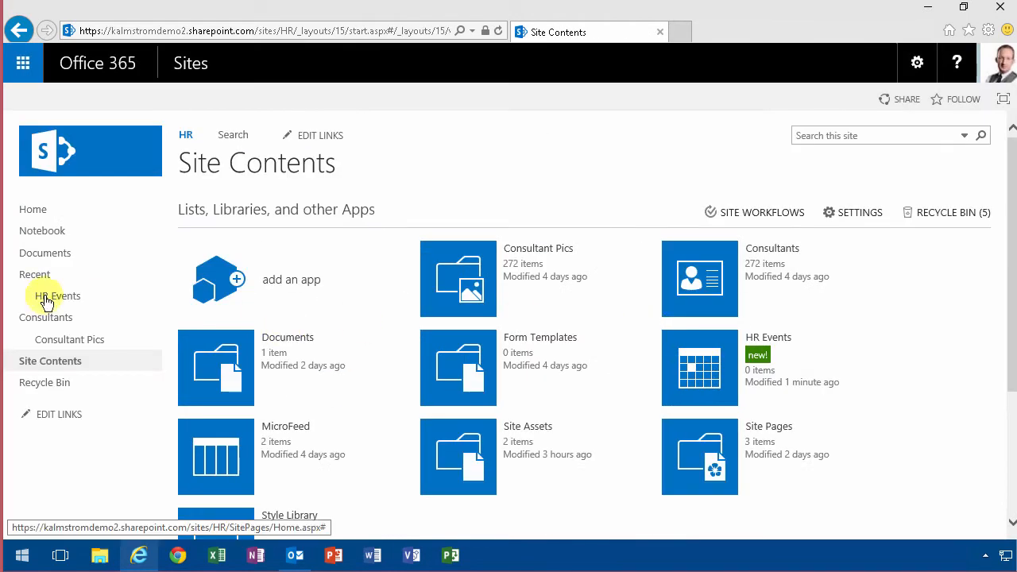
Step: Move the HR Events navigation link out of Recent to directly below Documents and save the links
{"action": "left_click", "coordinate": [60, 414]}
{"action": "left_click_drag", "start_coordinate": [64, 294], "coordinate": [45, 274]}
{"action": "left_click", "coordinate": [63, 453]}
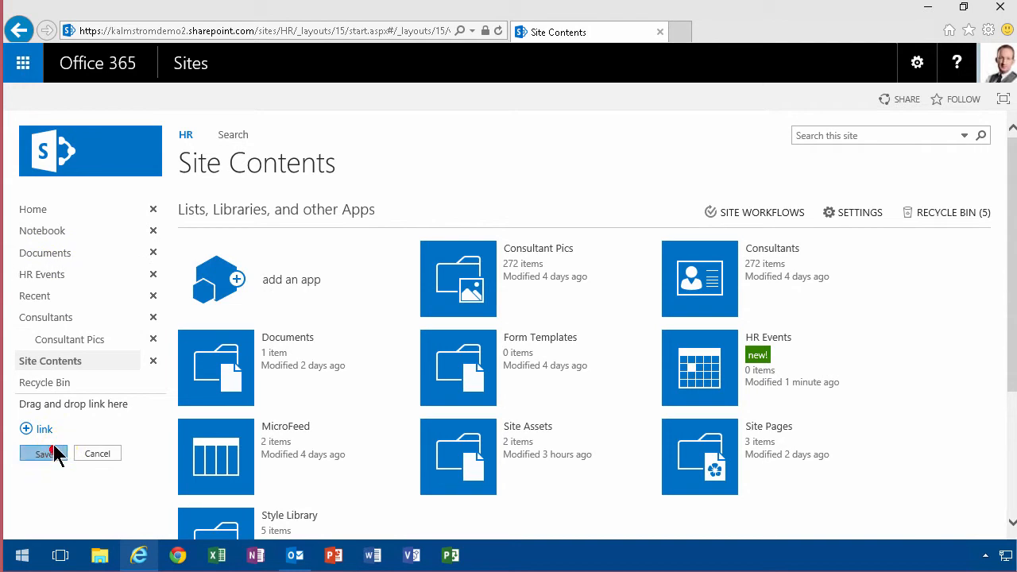
Step: Enable version history for the HR Events calendar so a version is created with each item edit, and save the settings
{"action": "left_click", "coordinate": [46, 275]}
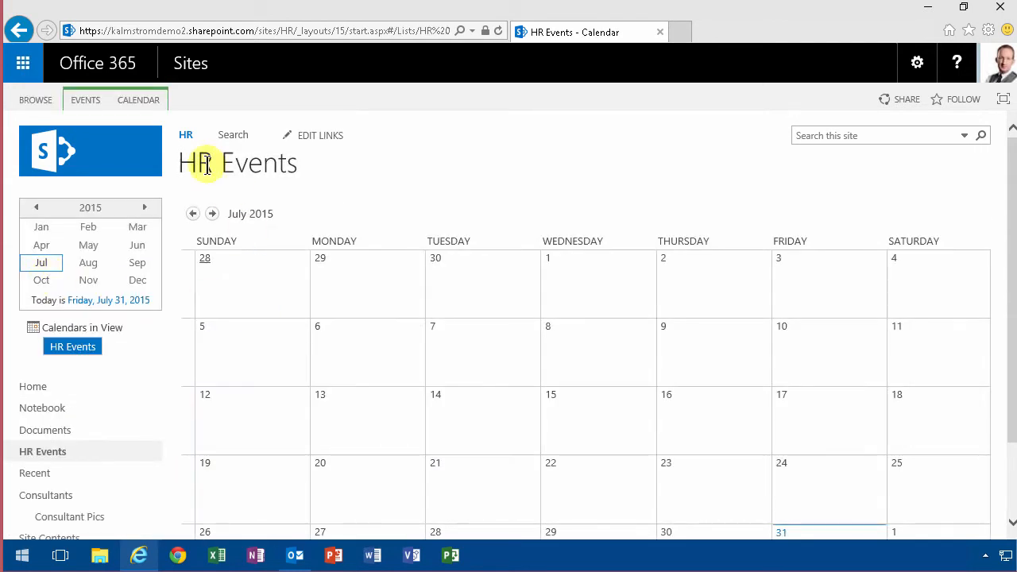
{"action": "left_click", "coordinate": [139, 98]}
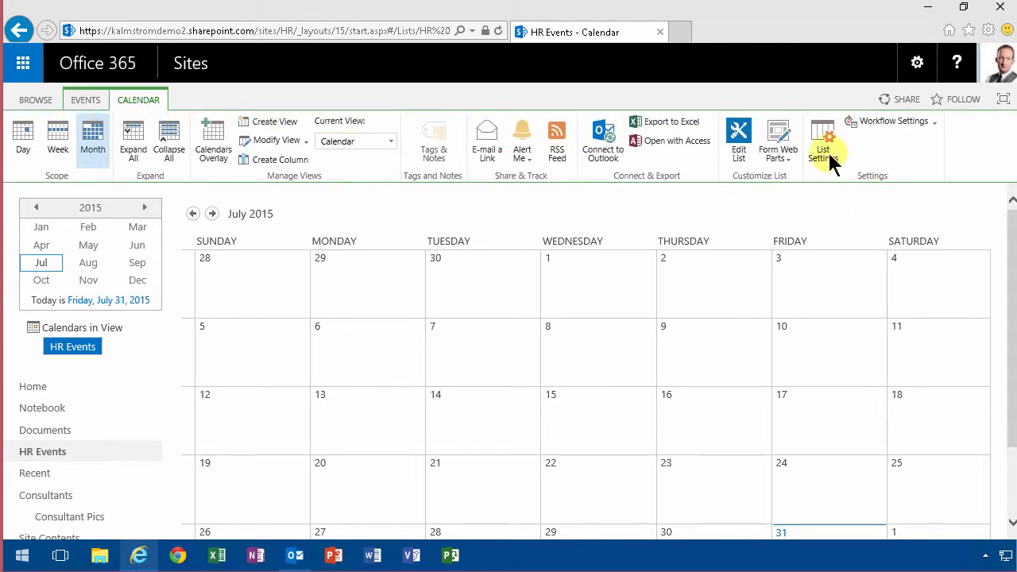
{"action": "left_click", "coordinate": [816, 139]}
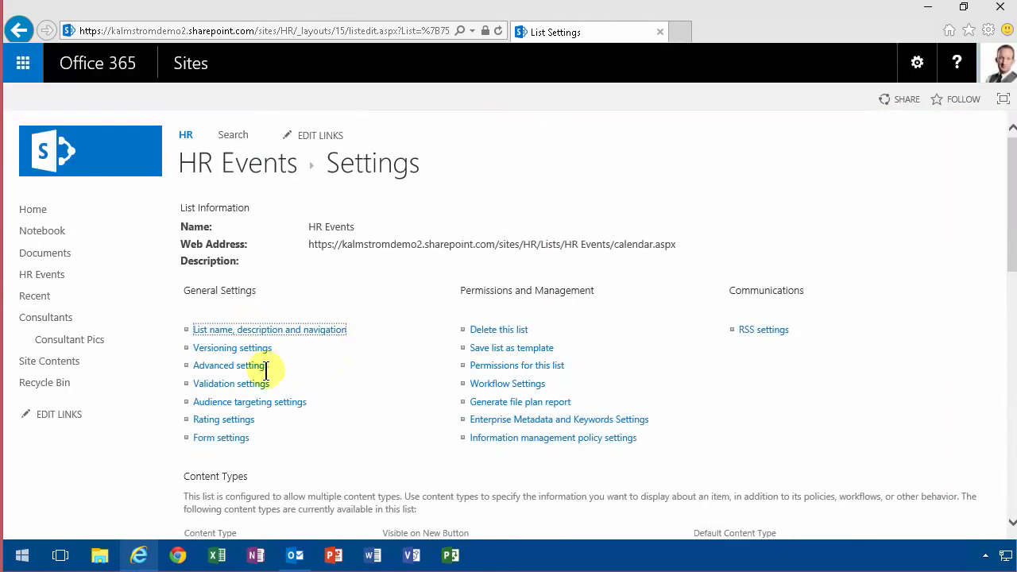
{"action": "left_click", "coordinate": [248, 347]}
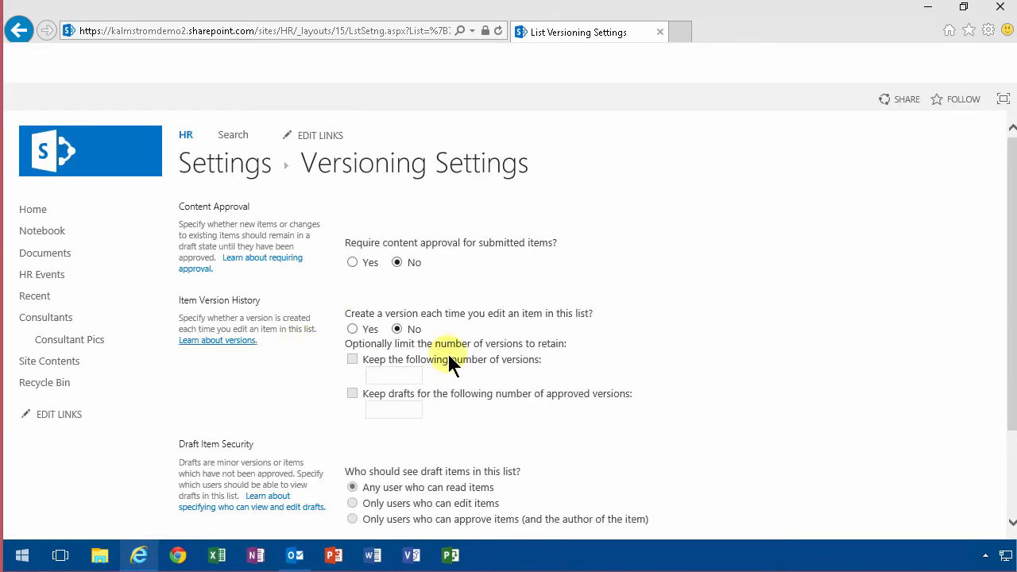
{"action": "left_click", "coordinate": [352, 329]}
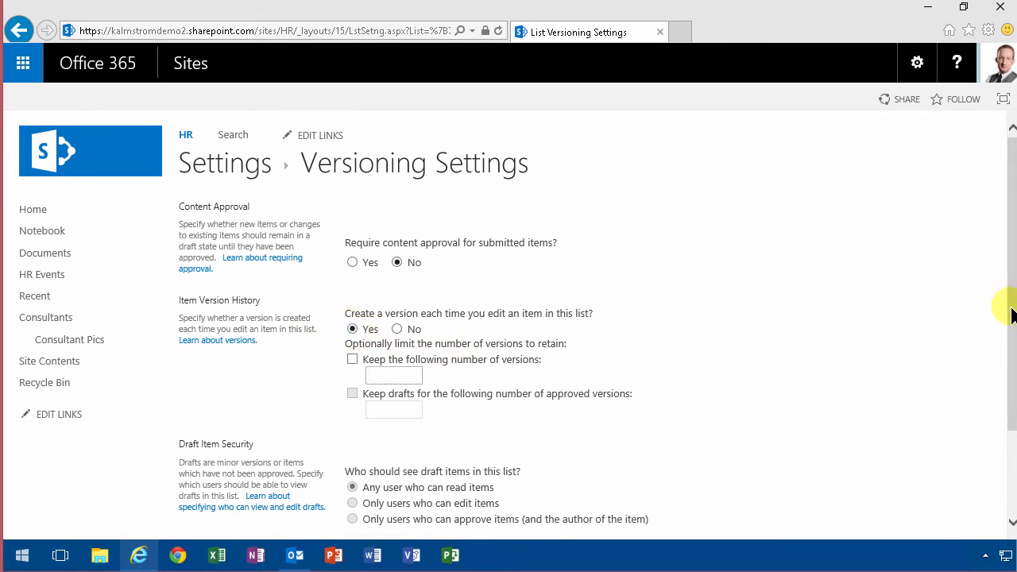
{"action": "scroll", "coordinate": [1006, 381], "scroll_direction": "down", "scroll_amount": 2}
{"action": "left_click", "coordinate": [554, 453]}
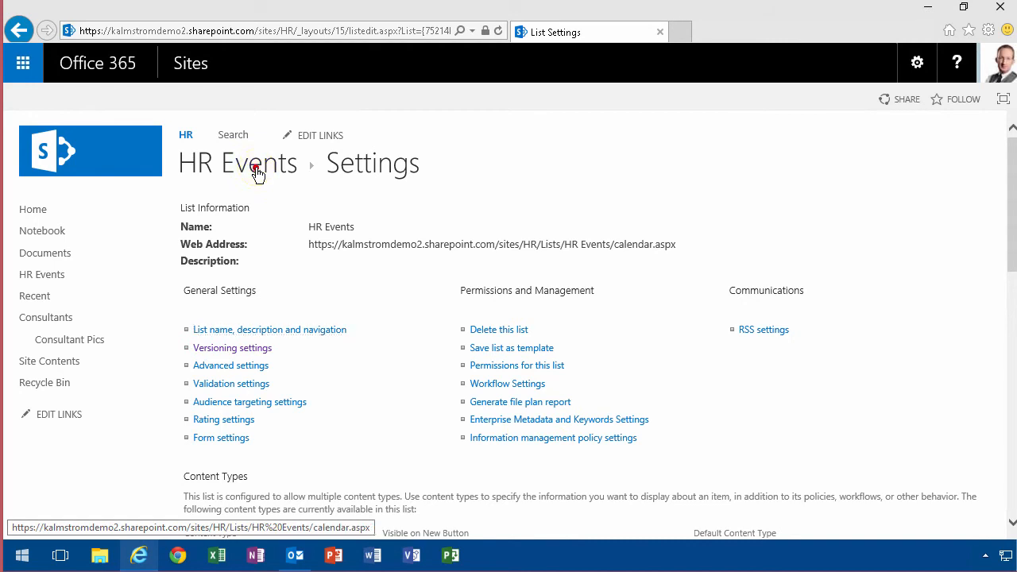
Step: Create and save an event titled "National Holiday" on 7/7/2015 in the HR Events calendar with the description "Closed for business"
{"action": "left_click", "coordinate": [257, 171]}
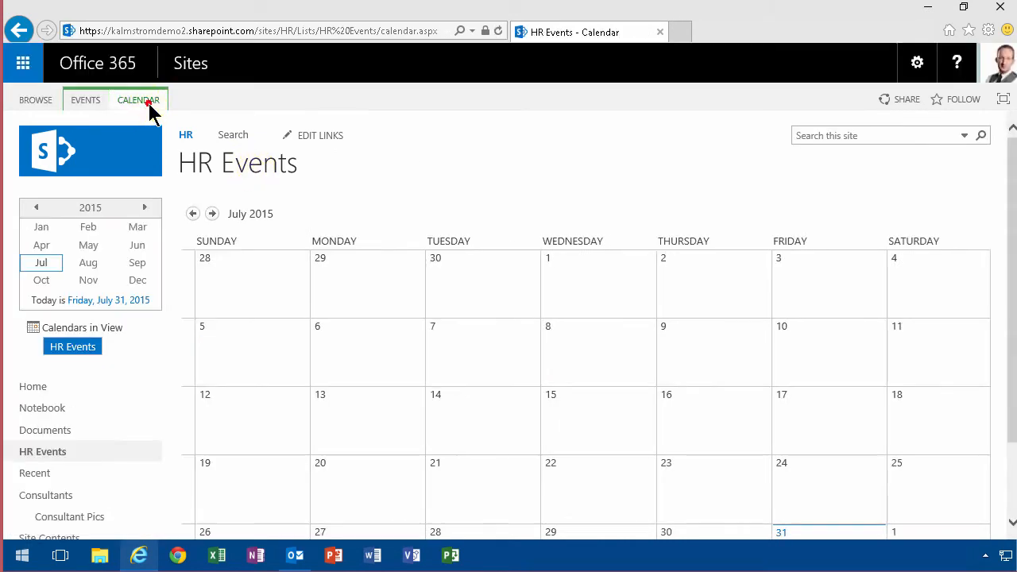
{"action": "left_click", "coordinate": [148, 105]}
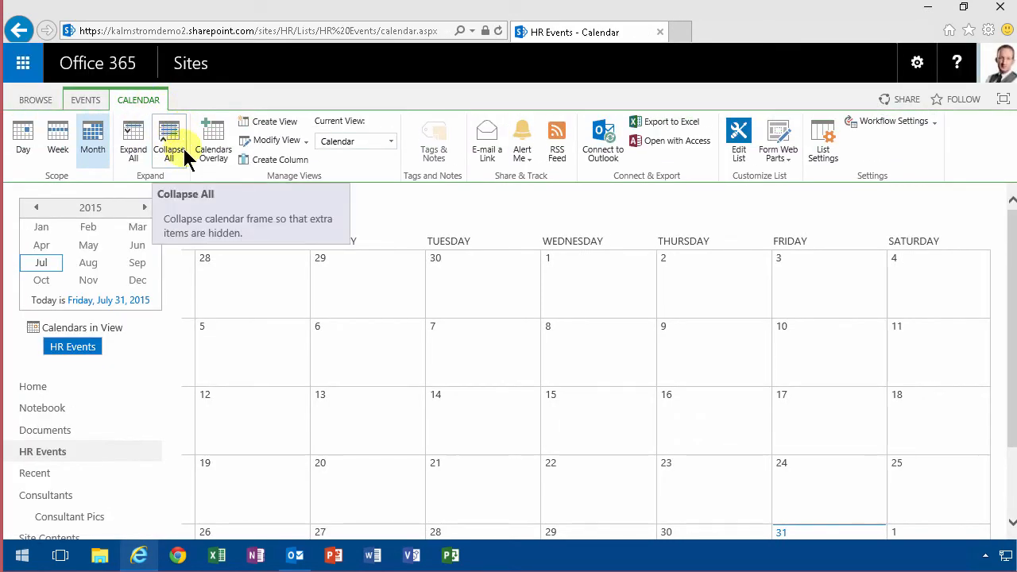
{"action": "left_click", "coordinate": [97, 100]}
{"action": "mouse_move", "coordinate": [406, 341]}
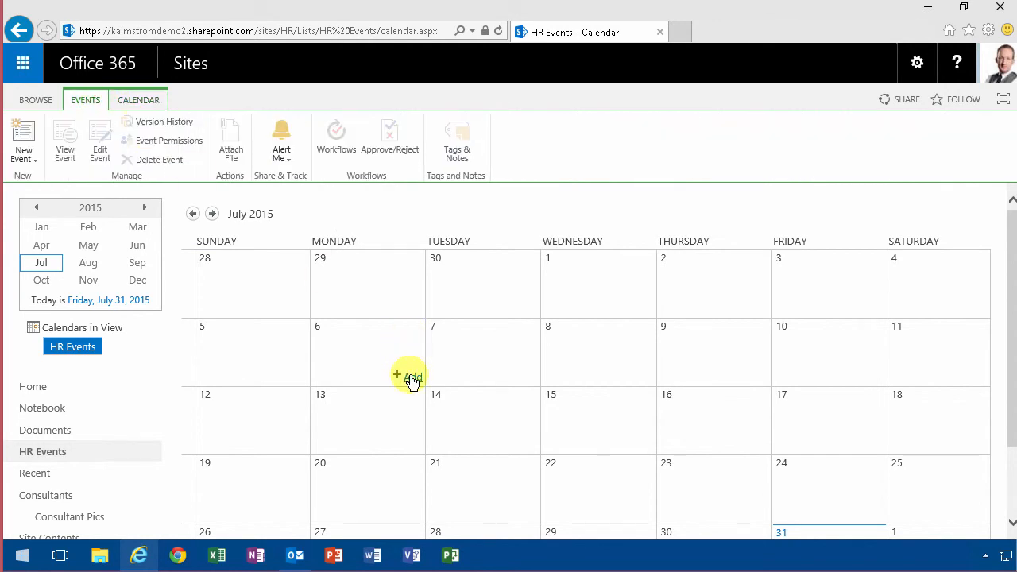
{"action": "mouse_move", "coordinate": [461, 330]}
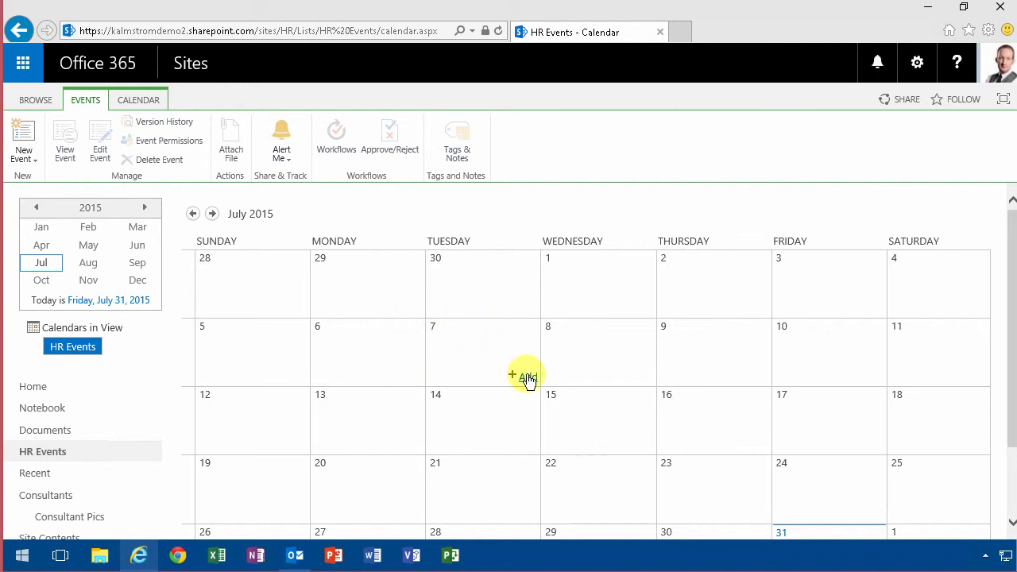
{"action": "double_click", "coordinate": [478, 342]}
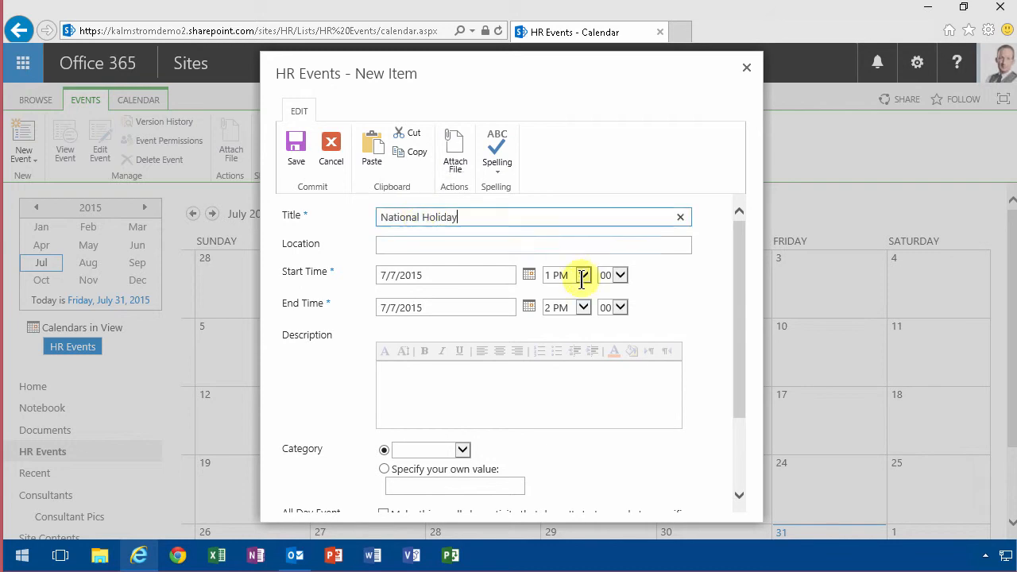
{"action": "left_click", "coordinate": [421, 376]}
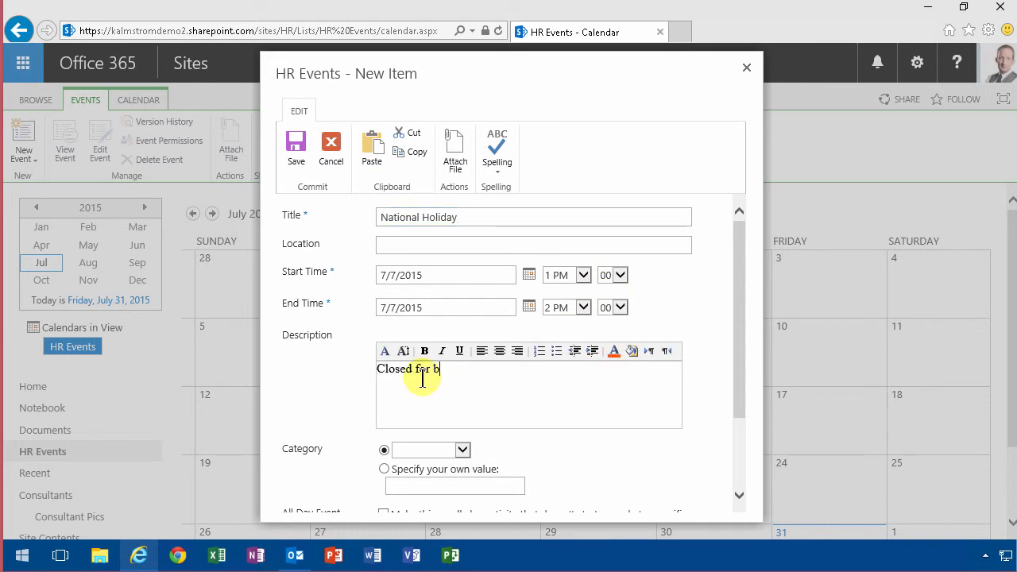
{"action": "type", "text": "Closed for business"}
{"action": "left_click_drag", "start_coordinate": [739, 389], "coordinate": [739, 481]}
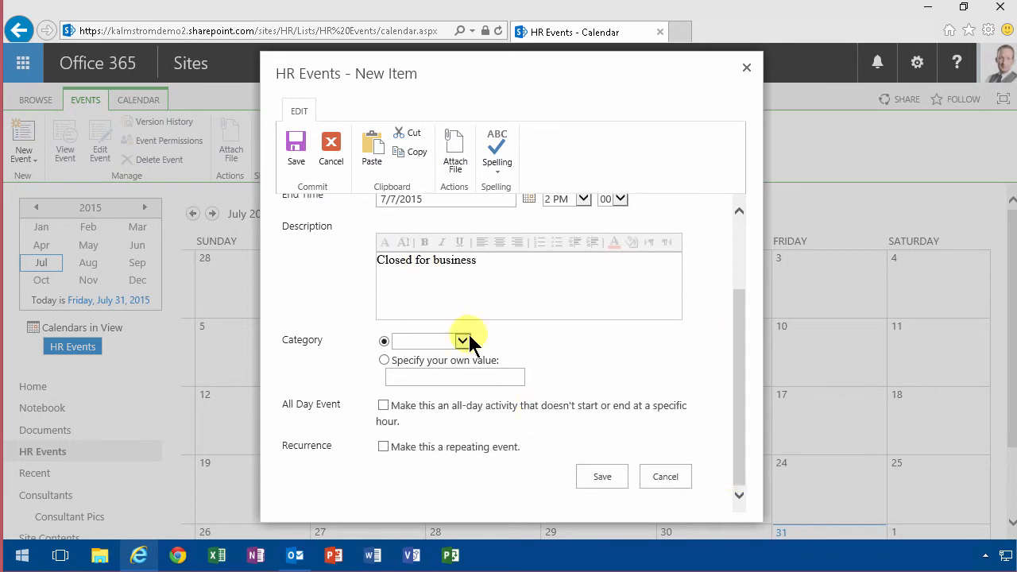
{"action": "left_click", "coordinate": [292, 143]}
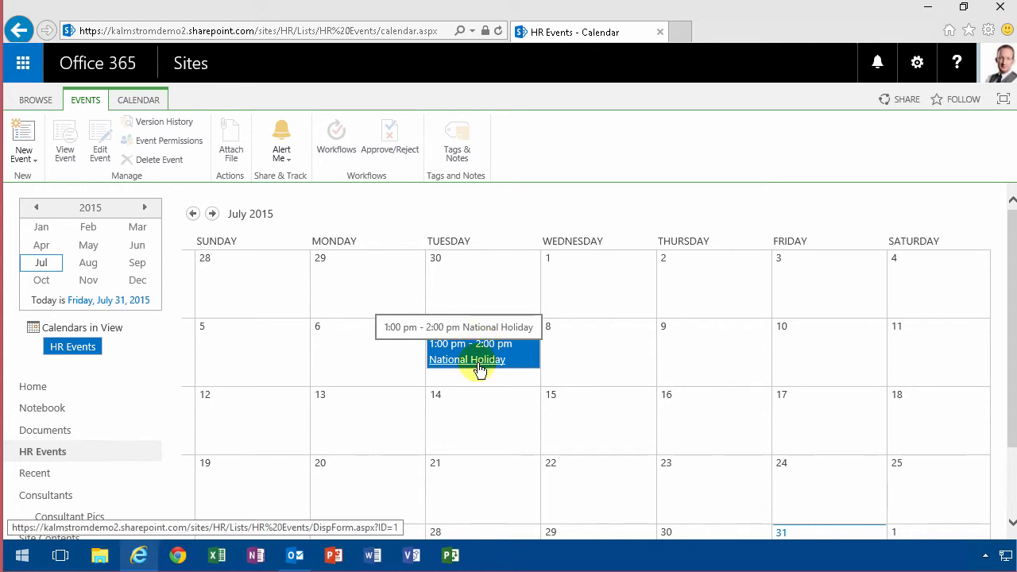
Step: Make the National Holiday event an all-day activity and save it
{"action": "left_click", "coordinate": [479, 367]}
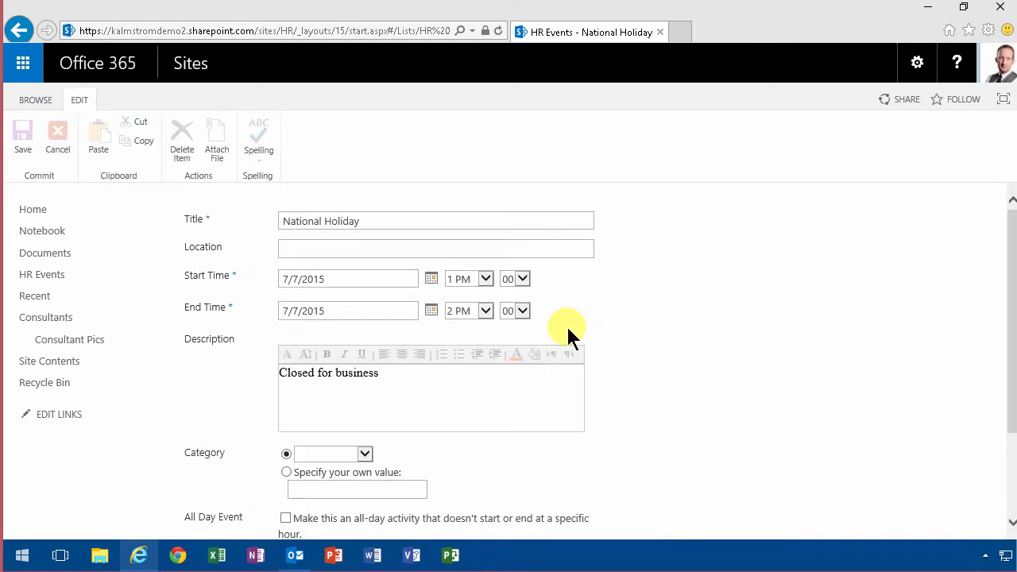
{"action": "scroll", "coordinate": [559, 425], "scroll_direction": "down", "scroll_amount": 3}
{"action": "left_click", "coordinate": [286, 393]}
{"action": "left_click", "coordinate": [513, 468]}
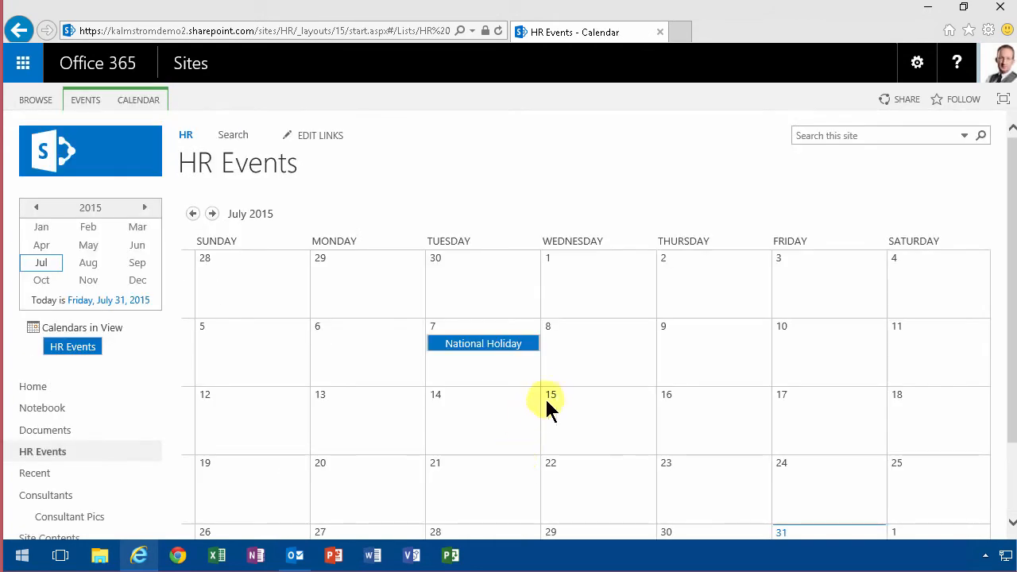
Step: Move the National Holiday event to Wednesday, July 8 and select it
{"action": "left_click_drag", "start_coordinate": [482, 355], "coordinate": [635, 352]}
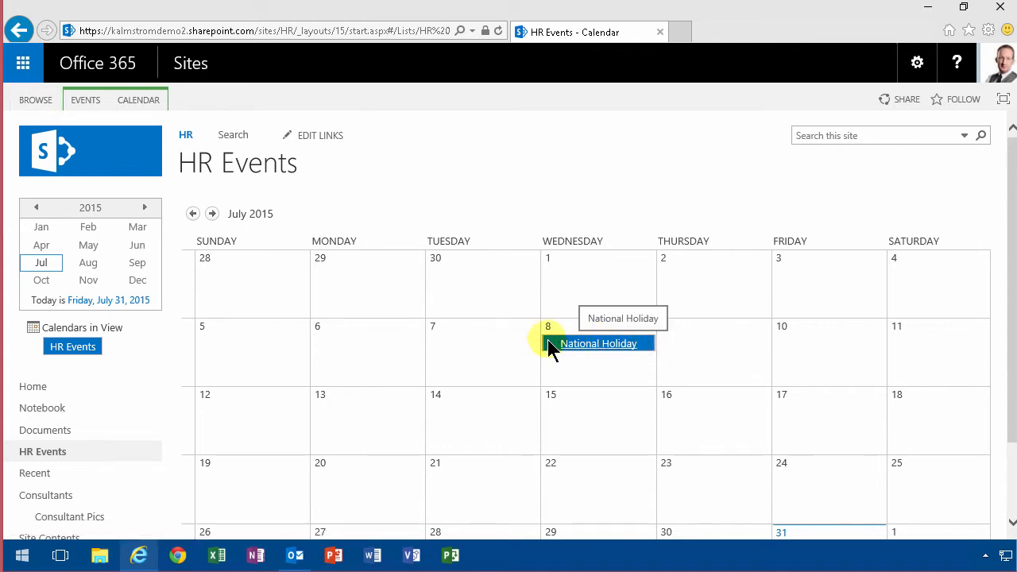
{"action": "left_click_drag", "start_coordinate": [553, 350], "coordinate": [601, 357]}
{"action": "left_click", "coordinate": [607, 352]}
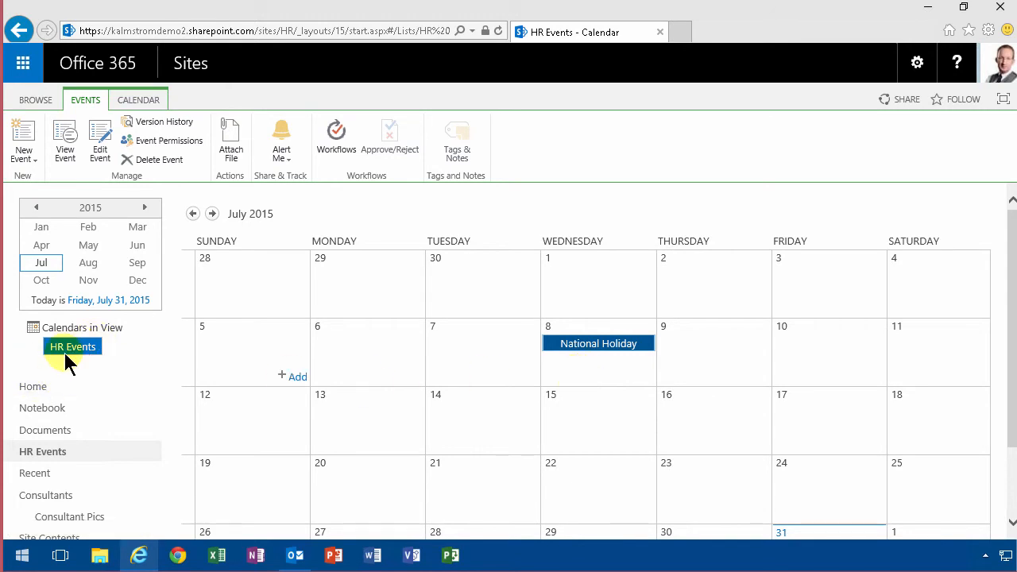
Step: Remove the "Get started with your site" tiles from the HR home page and confirm the removal
{"action": "left_click", "coordinate": [32, 387]}
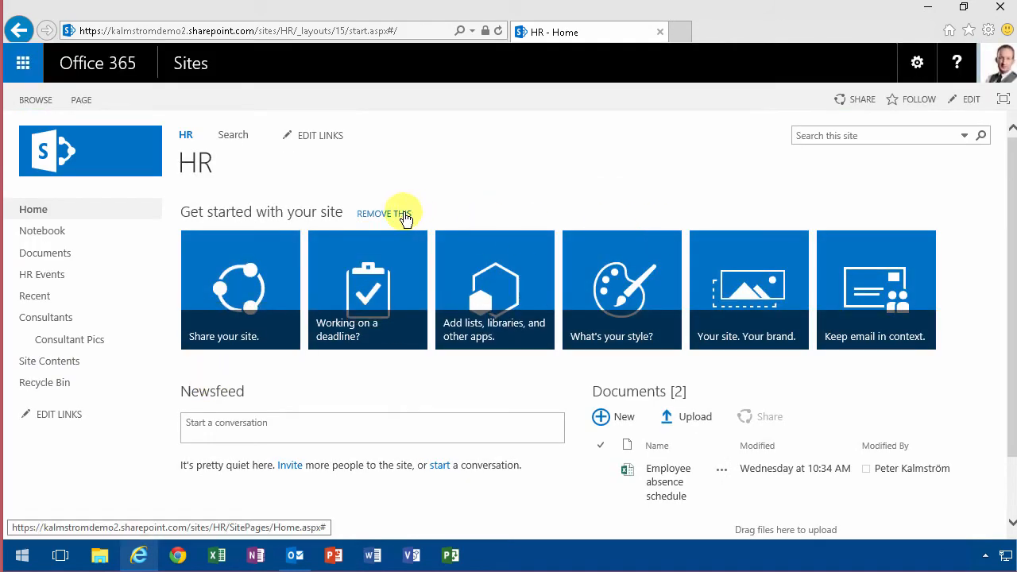
{"action": "left_click", "coordinate": [405, 213]}
{"action": "left_click", "coordinate": [581, 340]}
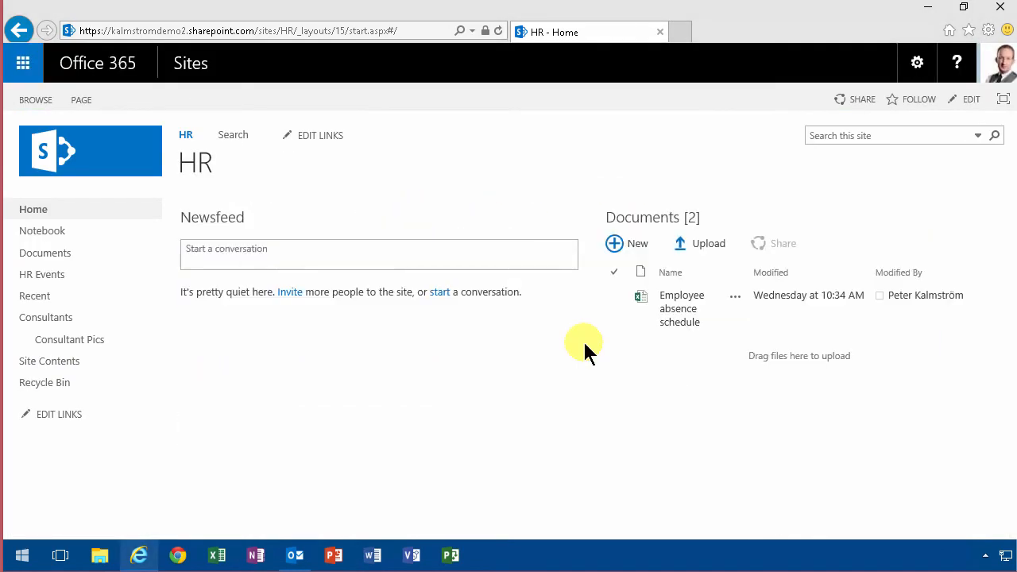
Step: Edit the HR home page and insert the HR Events app part in the empty zone above the newsfeed
{"action": "left_click", "coordinate": [975, 100]}
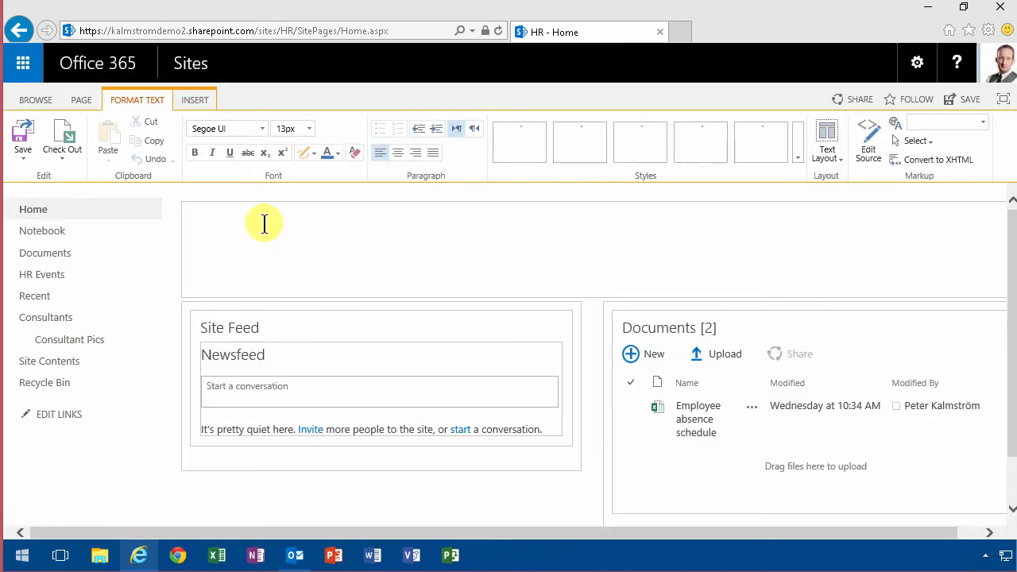
{"action": "left_click", "coordinate": [265, 222]}
{"action": "left_click", "coordinate": [197, 101]}
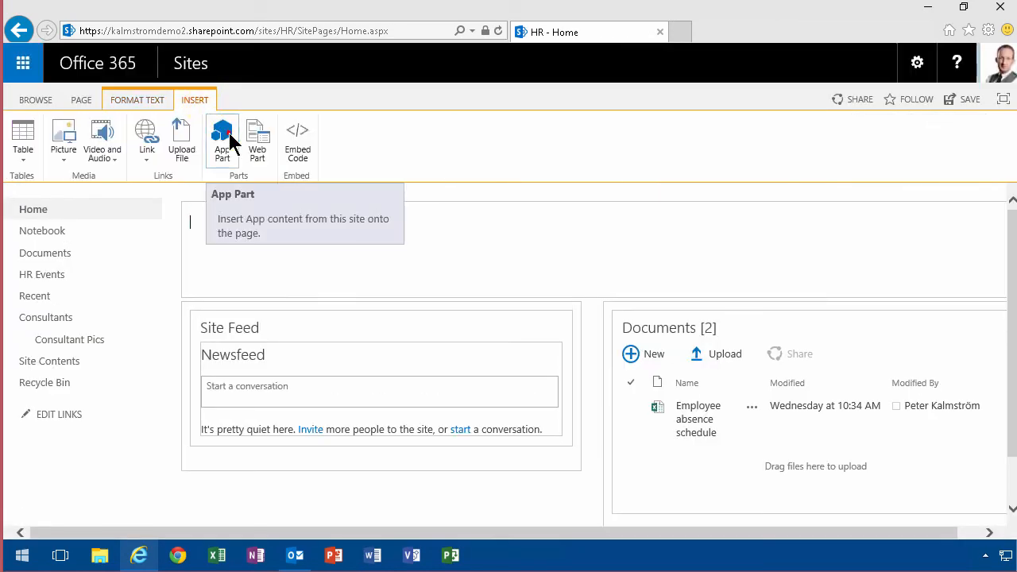
{"action": "left_click", "coordinate": [223, 136]}
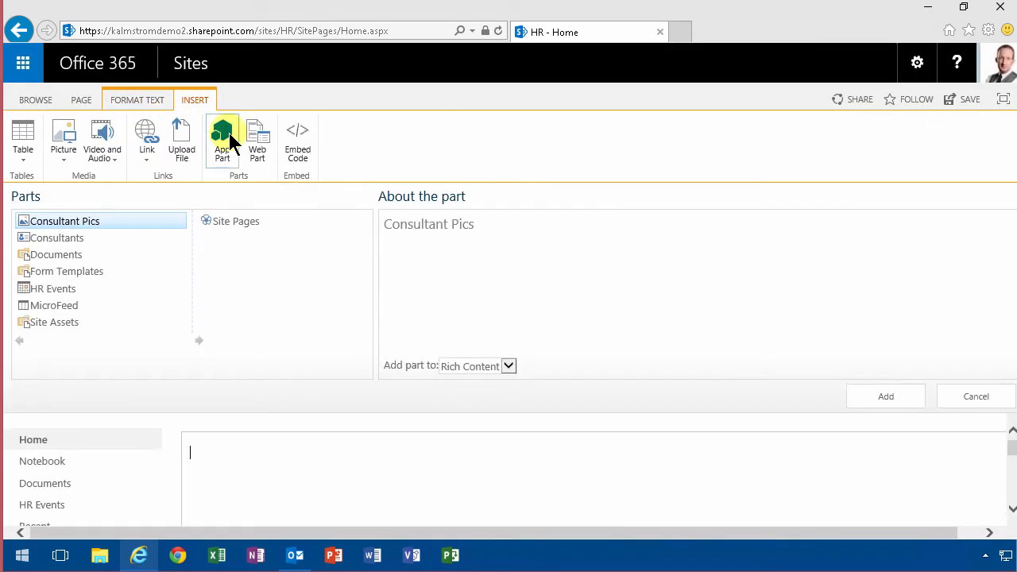
{"action": "left_click", "coordinate": [52, 288]}
{"action": "left_click", "coordinate": [867, 403]}
Step: Open the HR Events web part's properties for editing, then save the home page
{"action": "left_click_drag", "start_coordinate": [919, 538], "coordinate": [790, 531]}
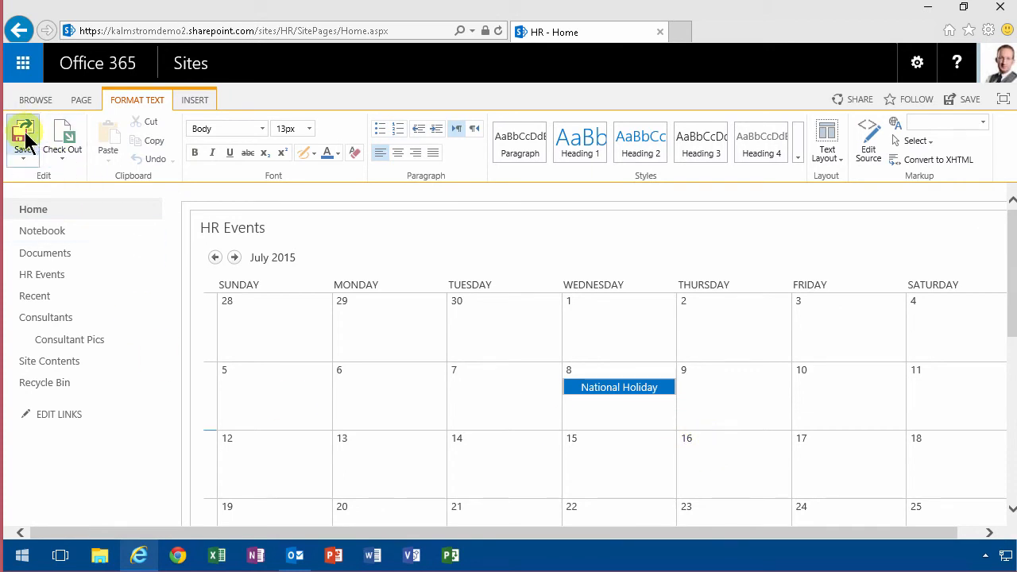
{"action": "left_click", "coordinate": [966, 532]}
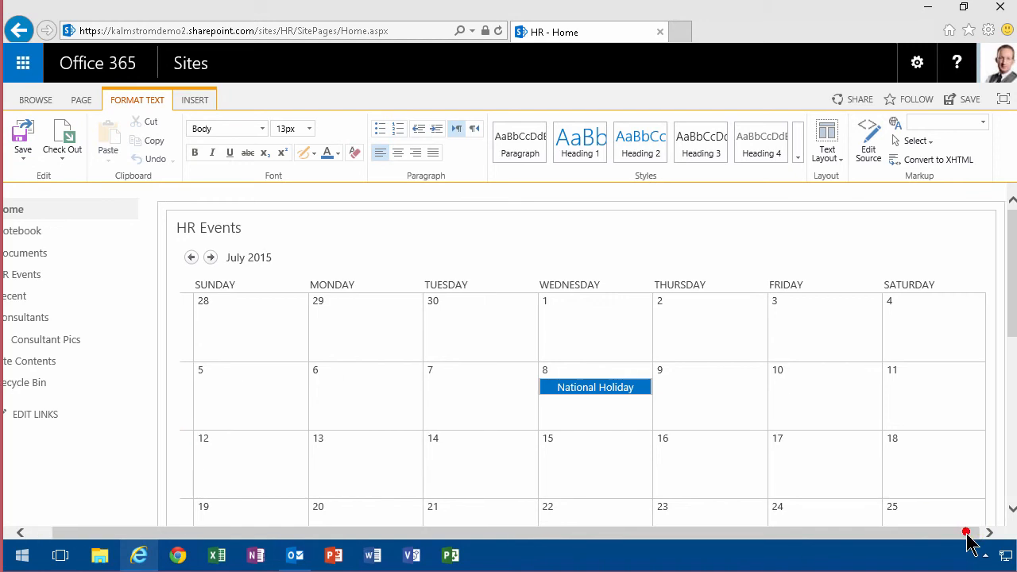
{"action": "left_click", "coordinate": [961, 226]}
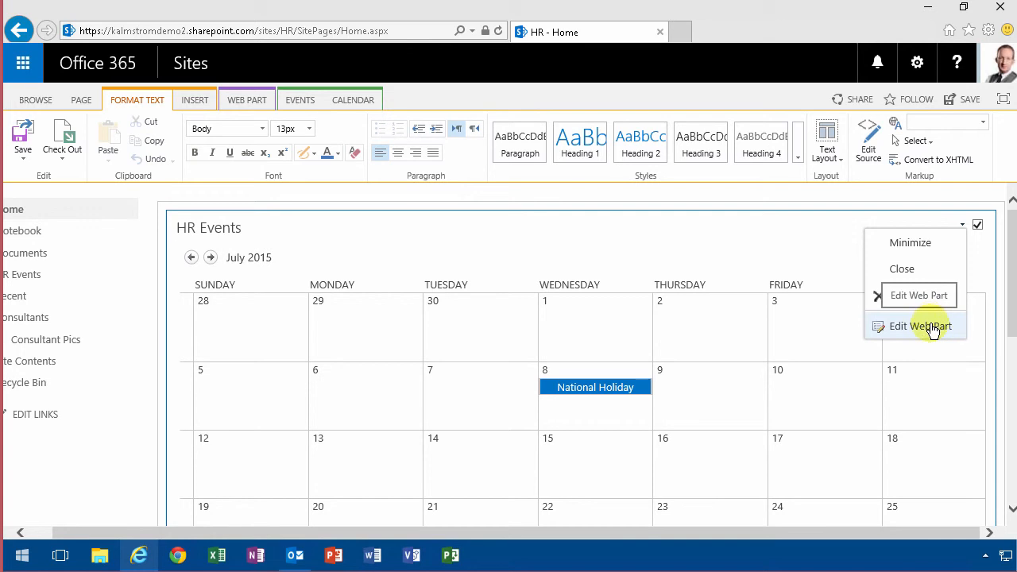
{"action": "left_click", "coordinate": [933, 329]}
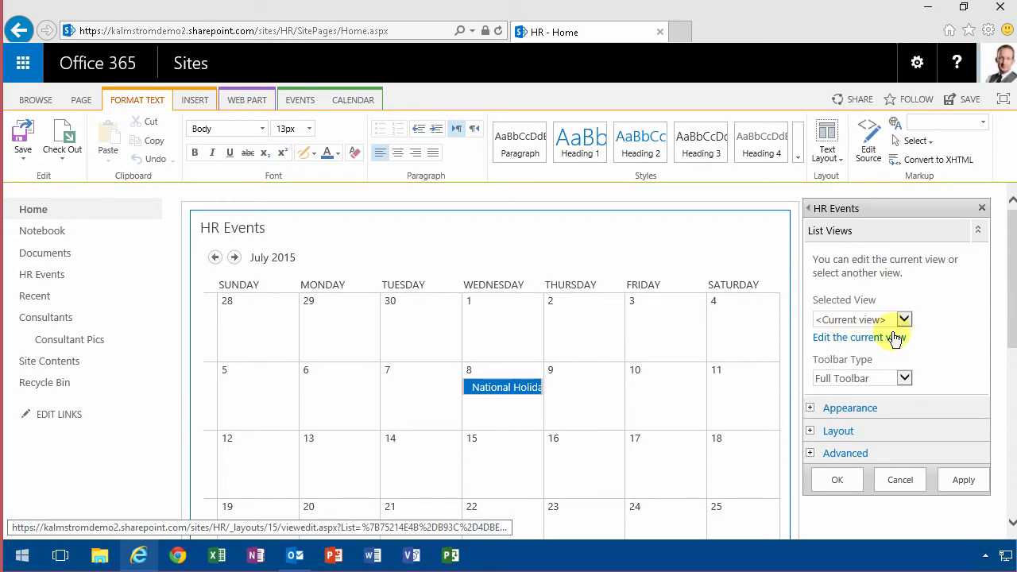
{"action": "left_click", "coordinate": [22, 135]}
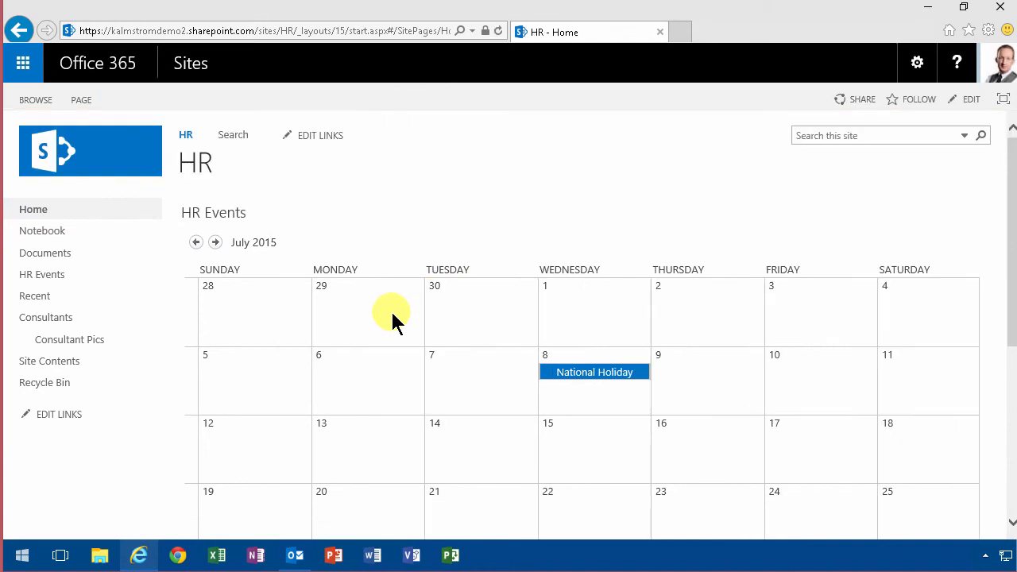
{"action": "left_click", "coordinate": [493, 362]}
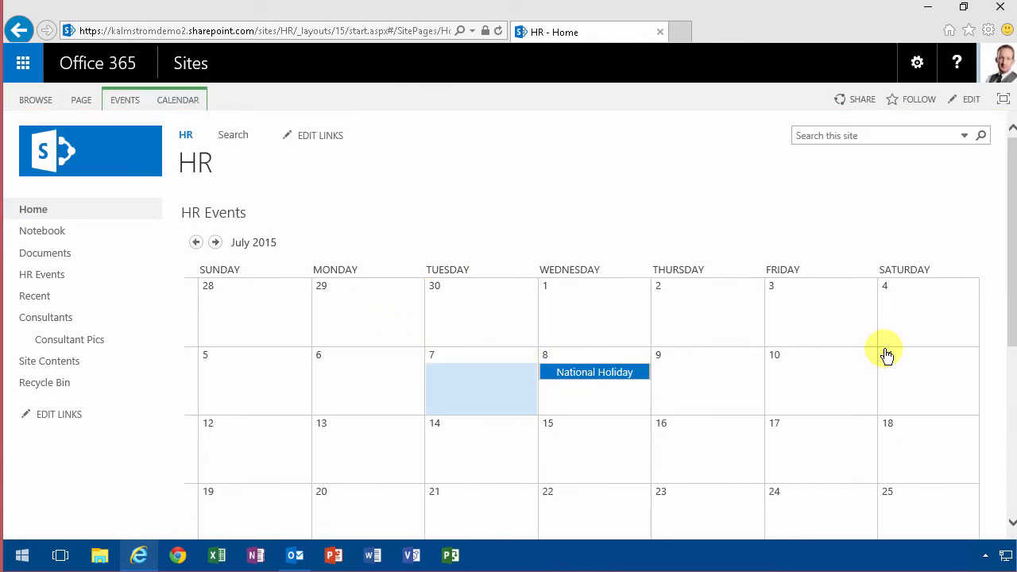
{"action": "scroll", "coordinate": [896, 352], "scroll_direction": "down", "scroll_amount": 4}
{"action": "scroll", "coordinate": [895, 349], "scroll_direction": "up", "scroll_amount": 4}
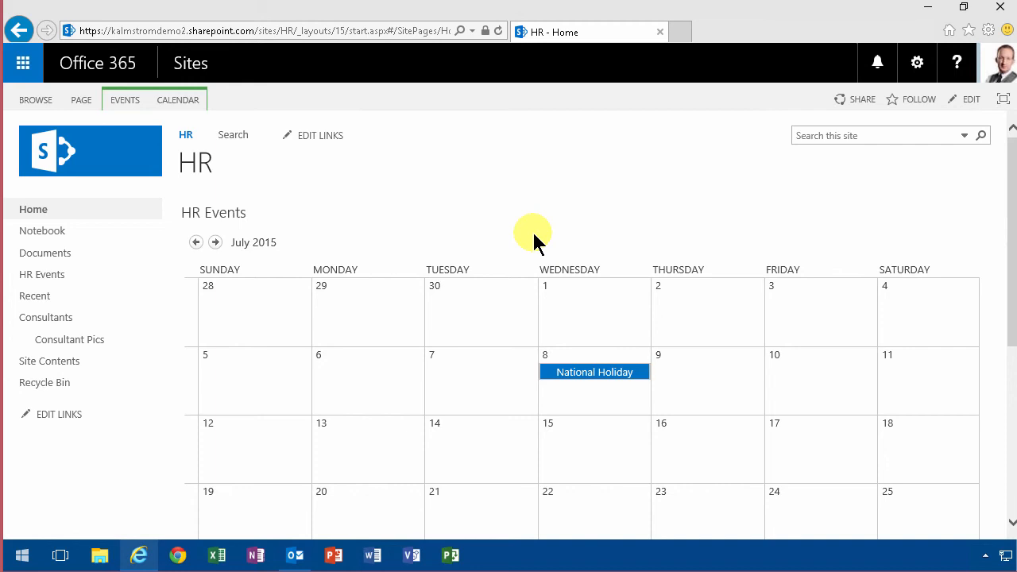
{"action": "left_click", "coordinate": [22, 62]}
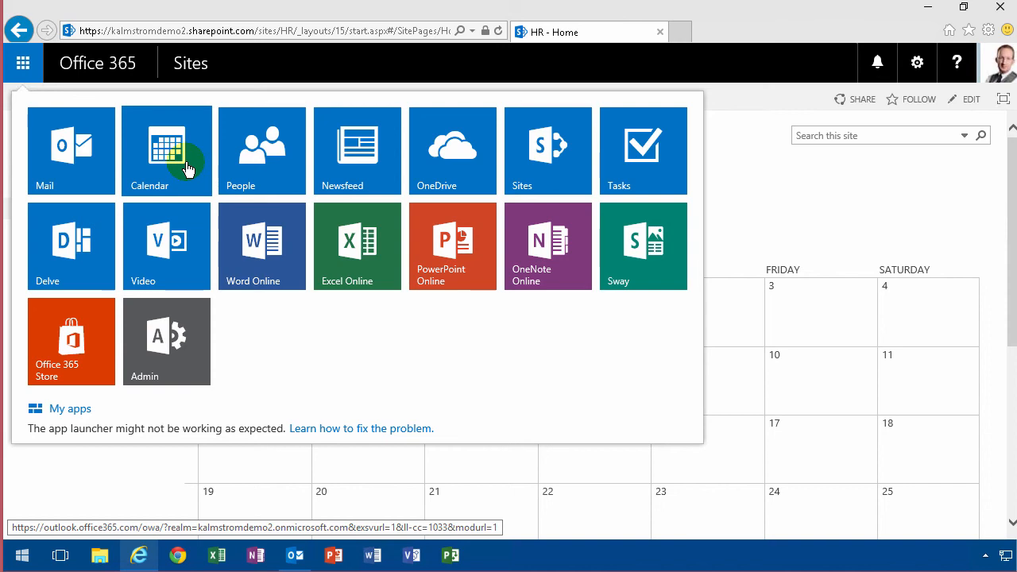
{"action": "left_click", "coordinate": [821, 216]}
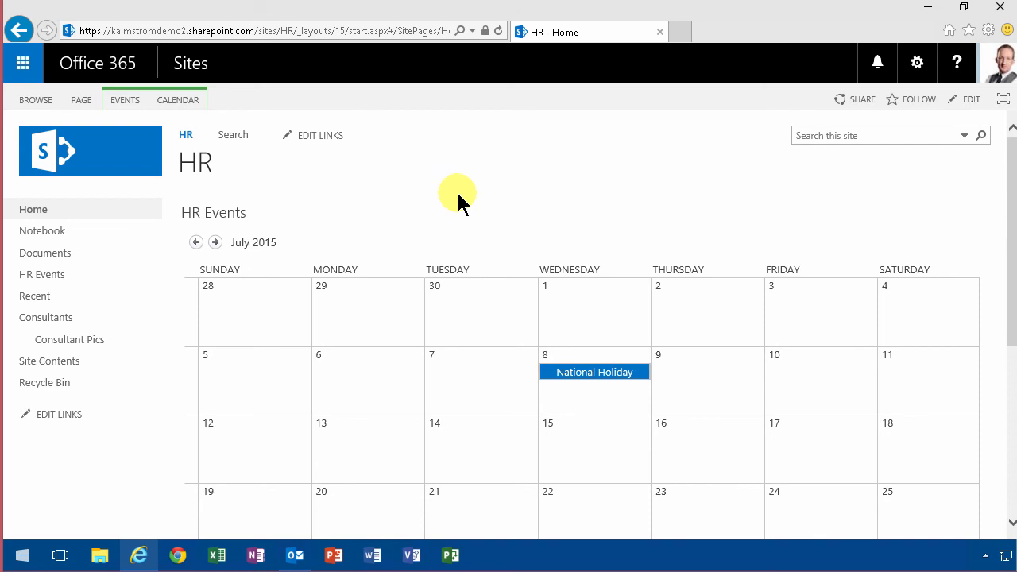
{"action": "mouse_move", "coordinate": [336, 286]}
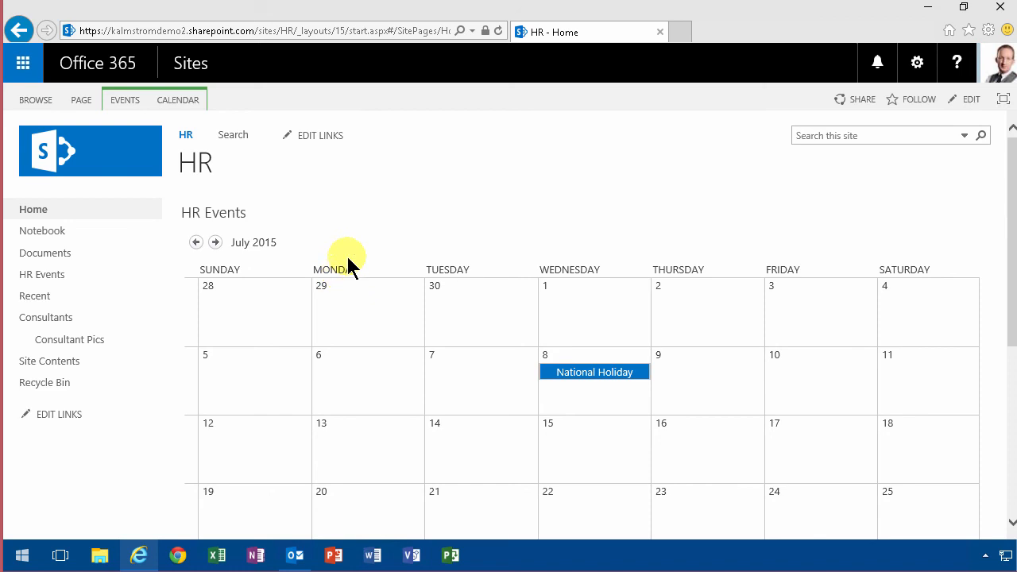